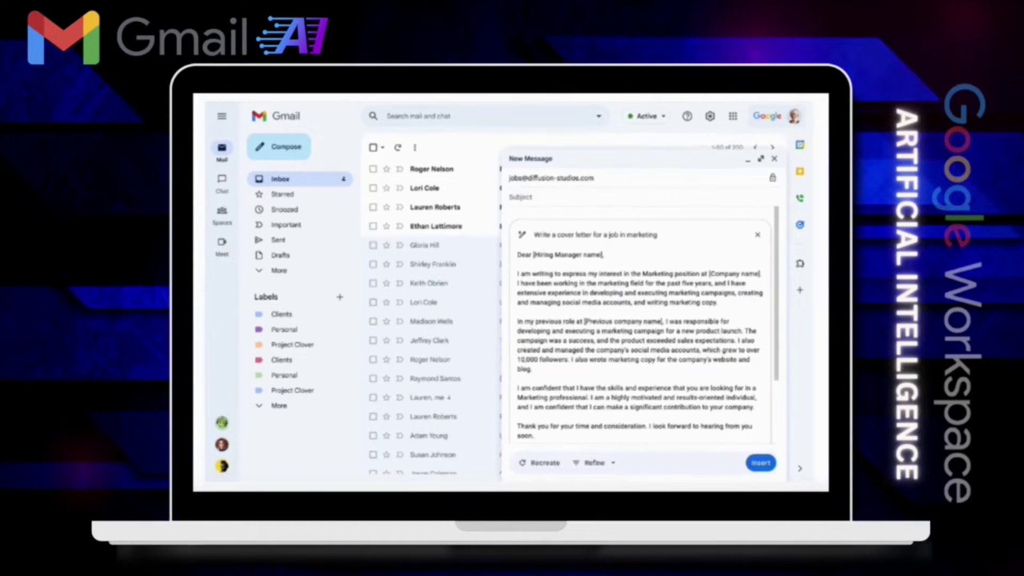
Insert the generated cover letter, then request a new cover letter for a marketing job via Help me write
click(762, 464)
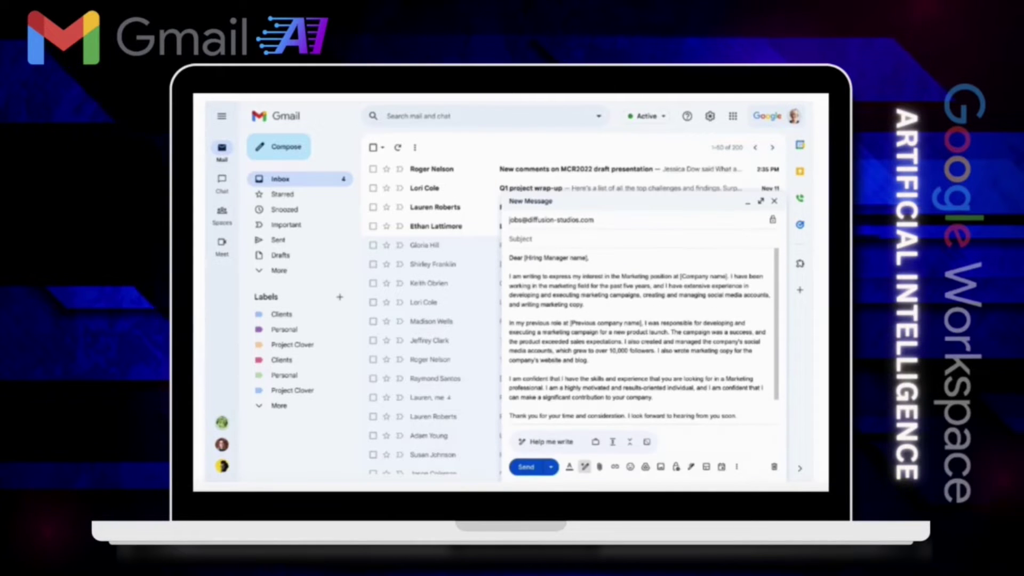
click(559, 446)
text(W)
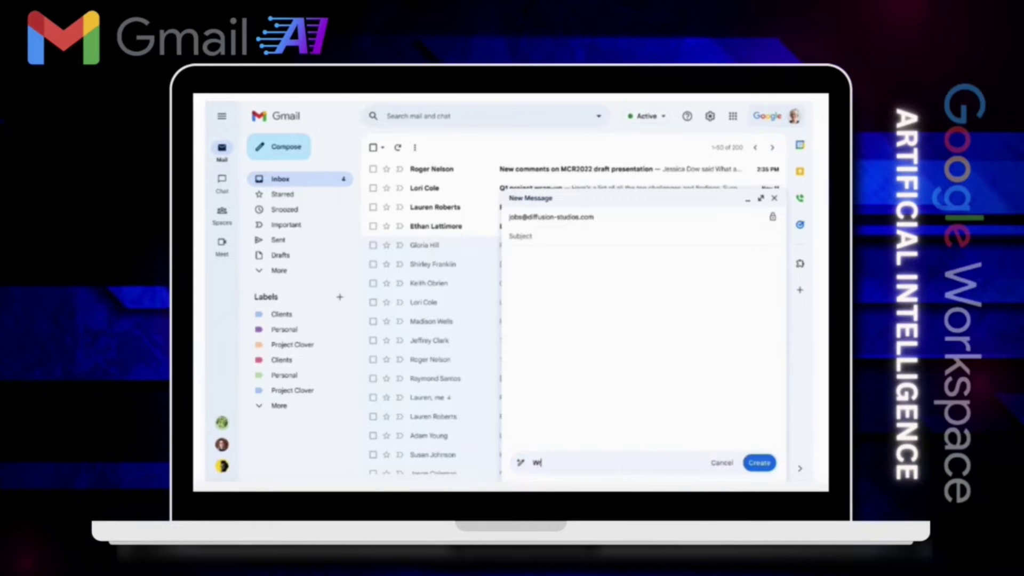
text(rite a cover letter)
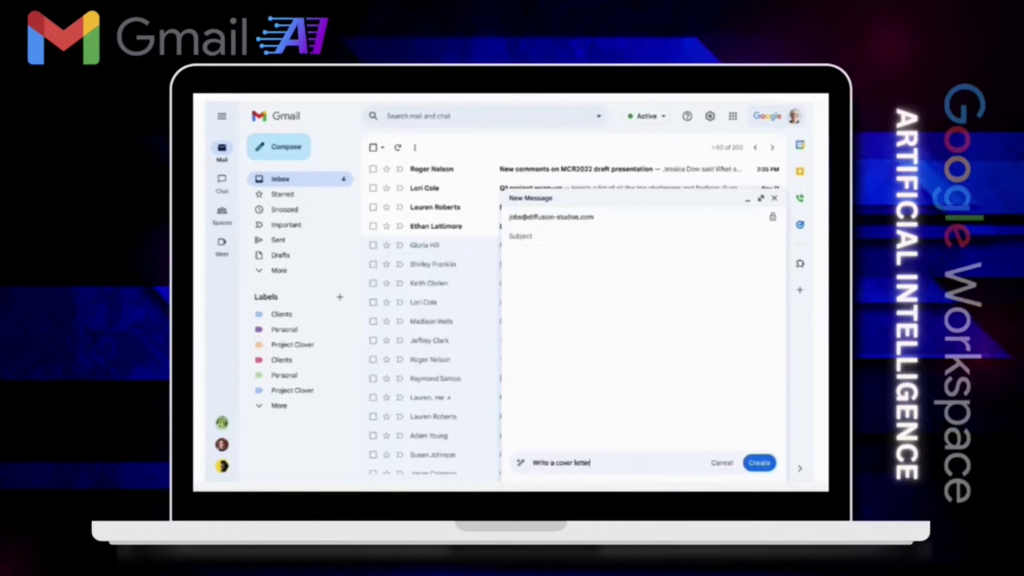
text( for a job in ma)
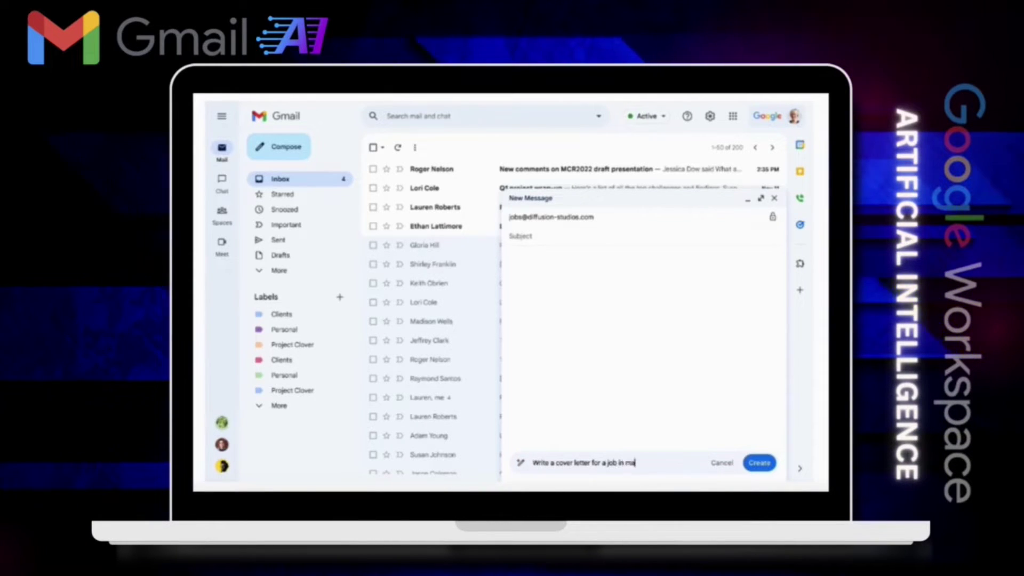
text(rketing)
key(Return)
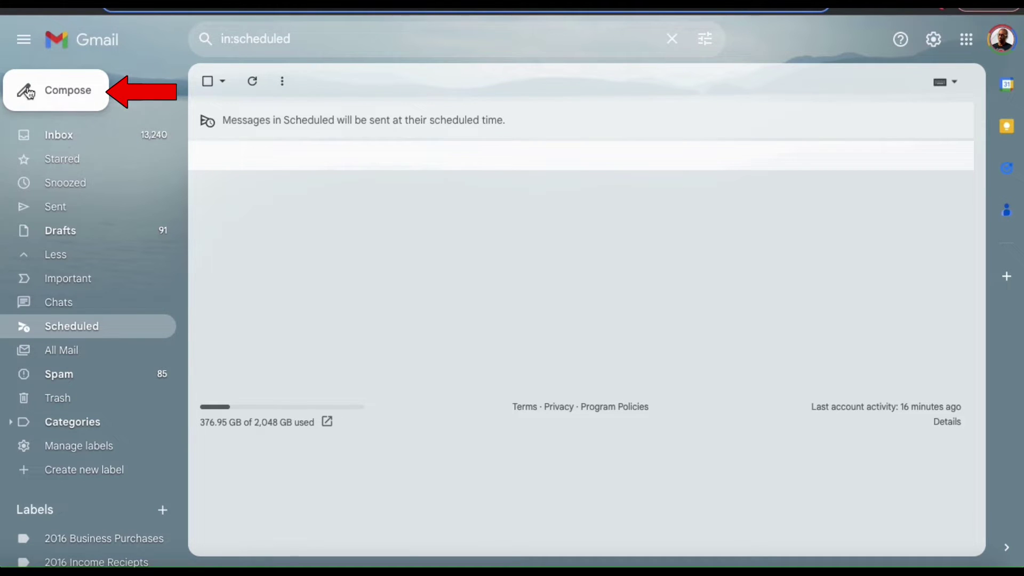
Start a new message, enlarge it to full size and focus the body
click(57, 96)
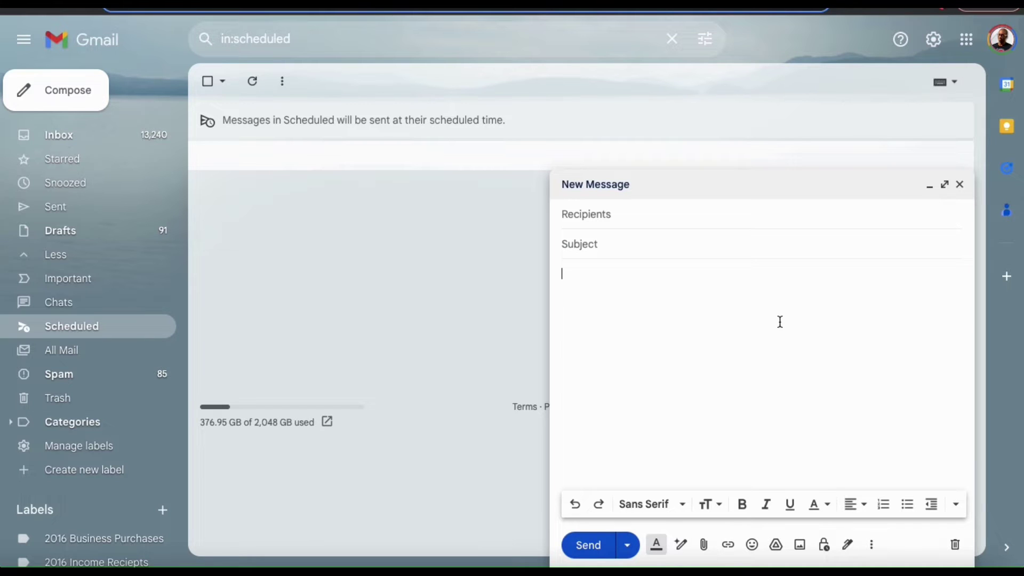
click(945, 185)
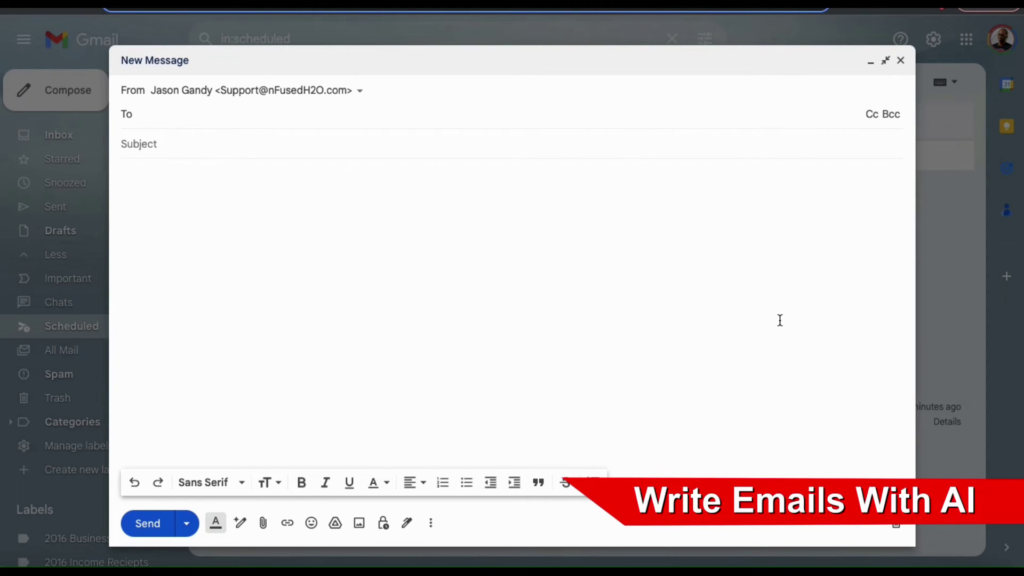
click(591, 297)
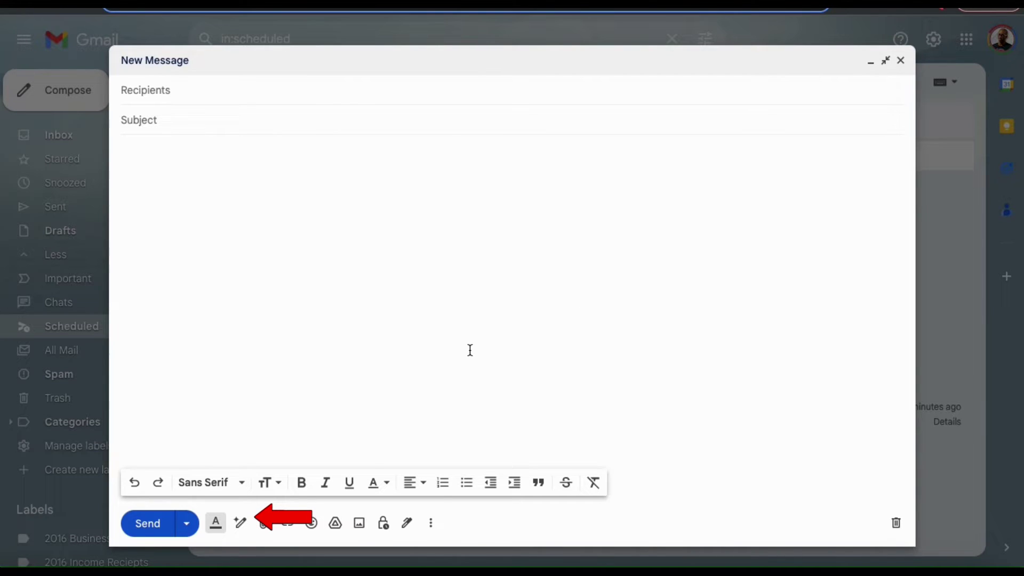
Open the Help me write prompt field from the compose toolbar
click(240, 524)
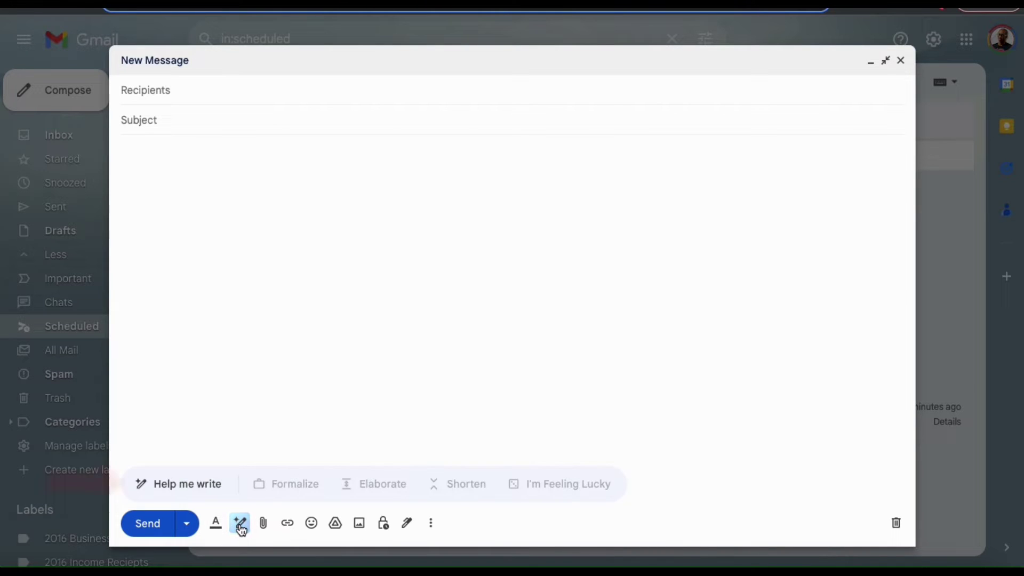
click(181, 490)
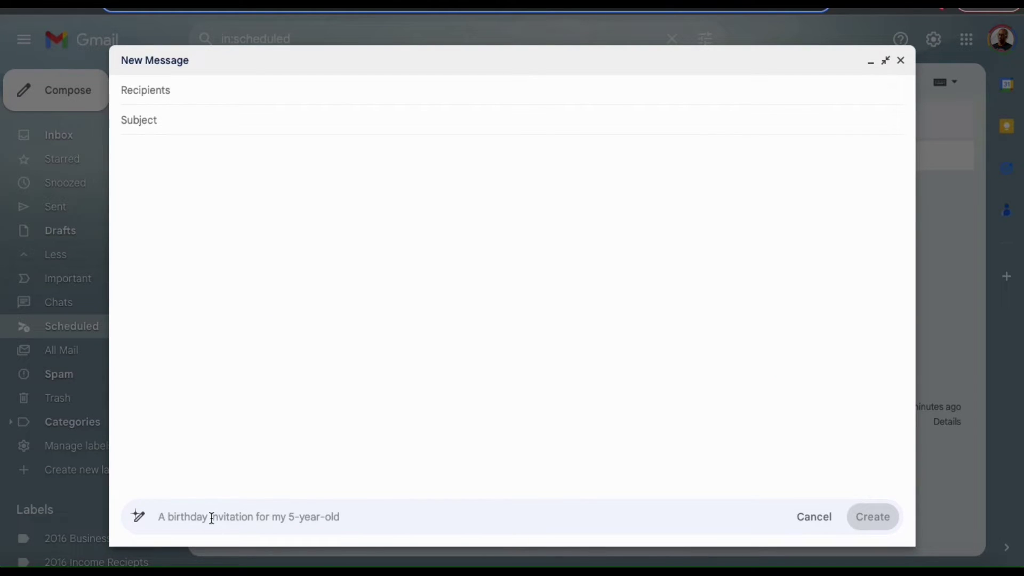
text(Writi)
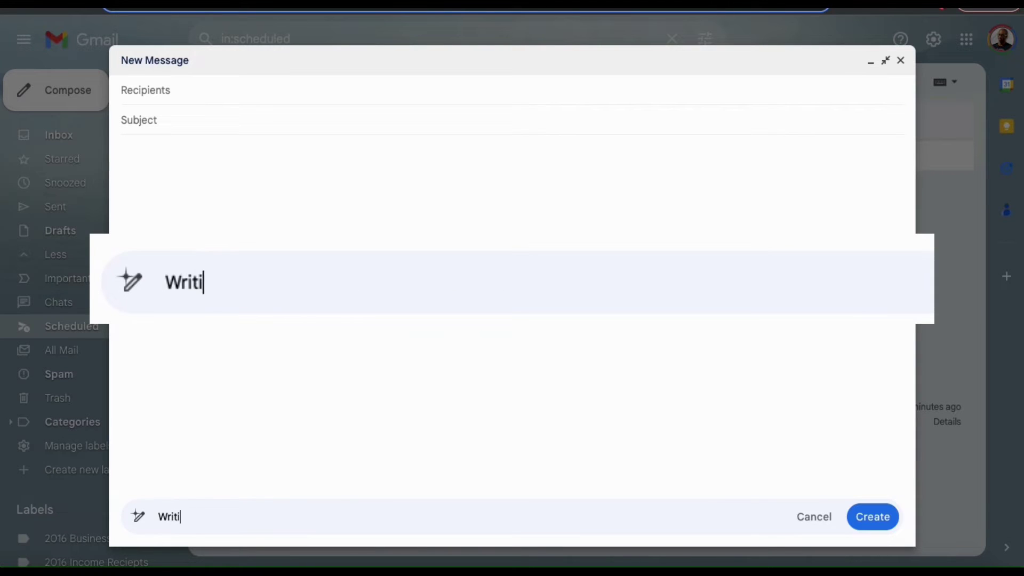
key(BackSpace)
text(e an inviting email)
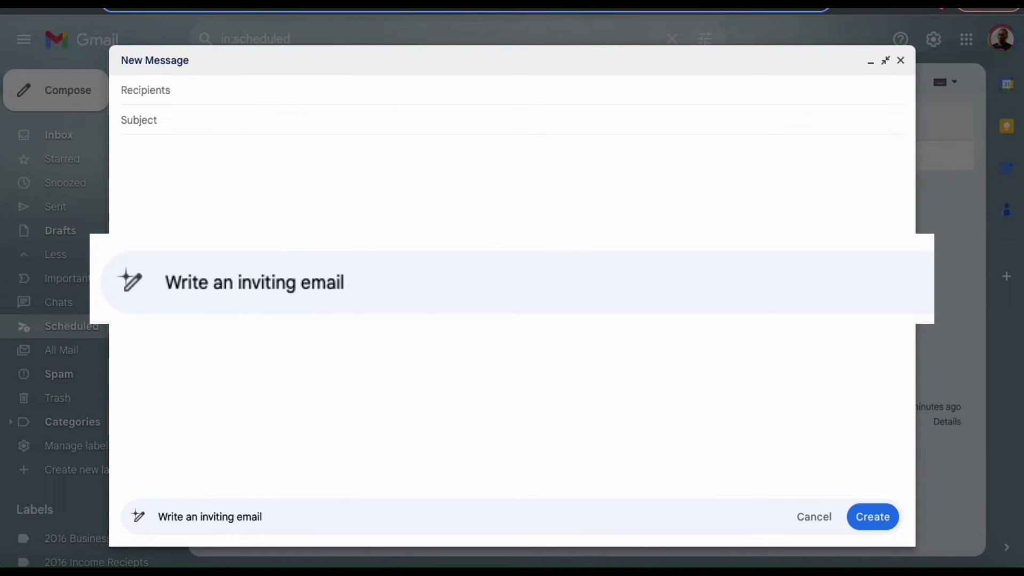
text( welcoming new subsci)
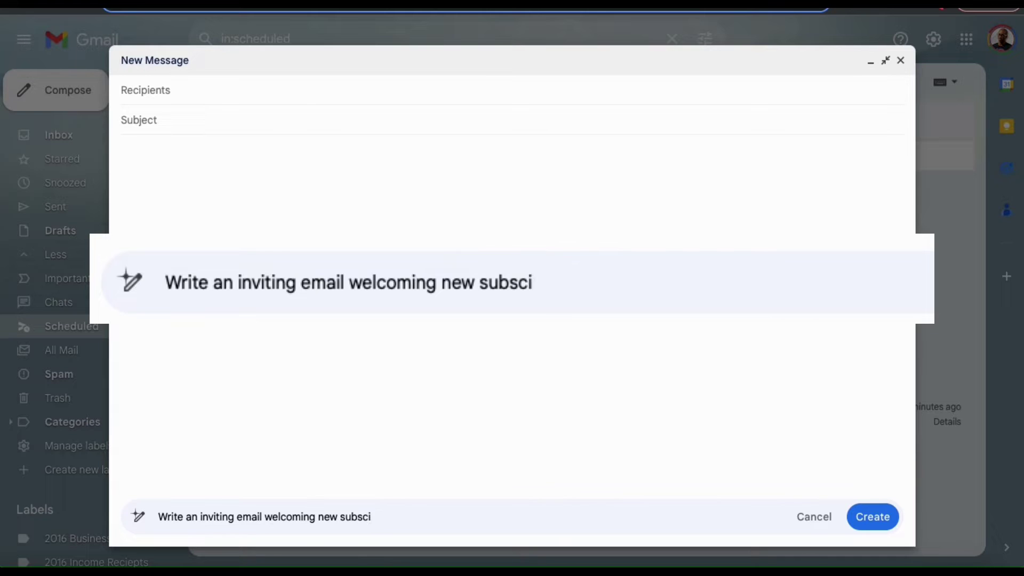
key(BackSpace)
text(ribers to my business ne)
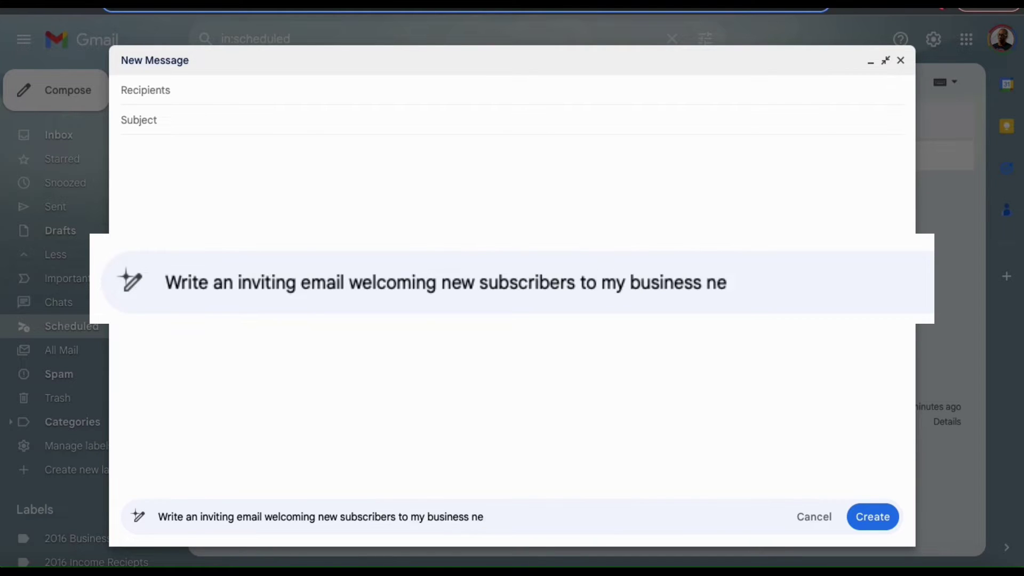
text(wsletter.)
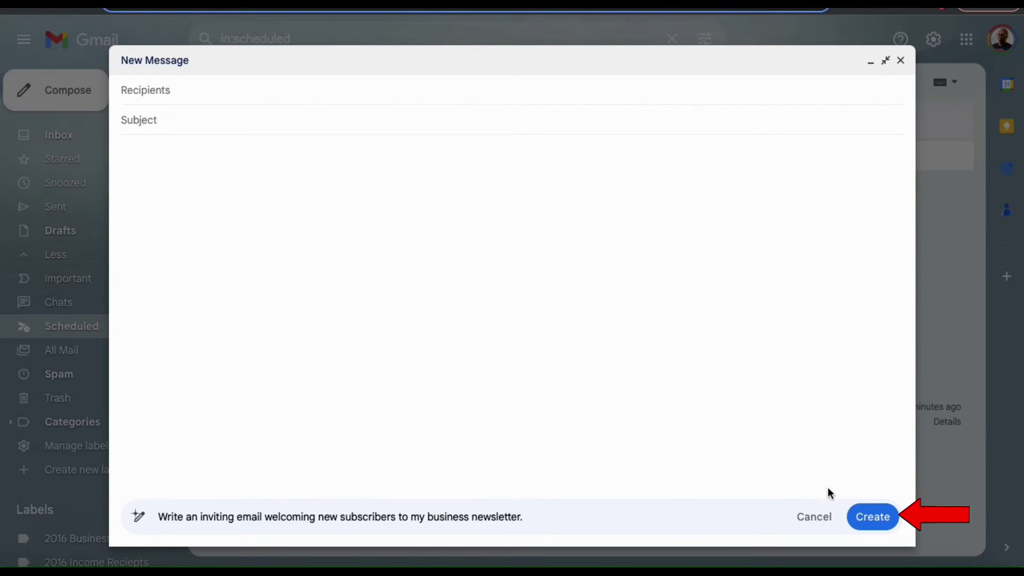
Generate an inviting welcome email for new business newsletter subscribers
click(872, 517)
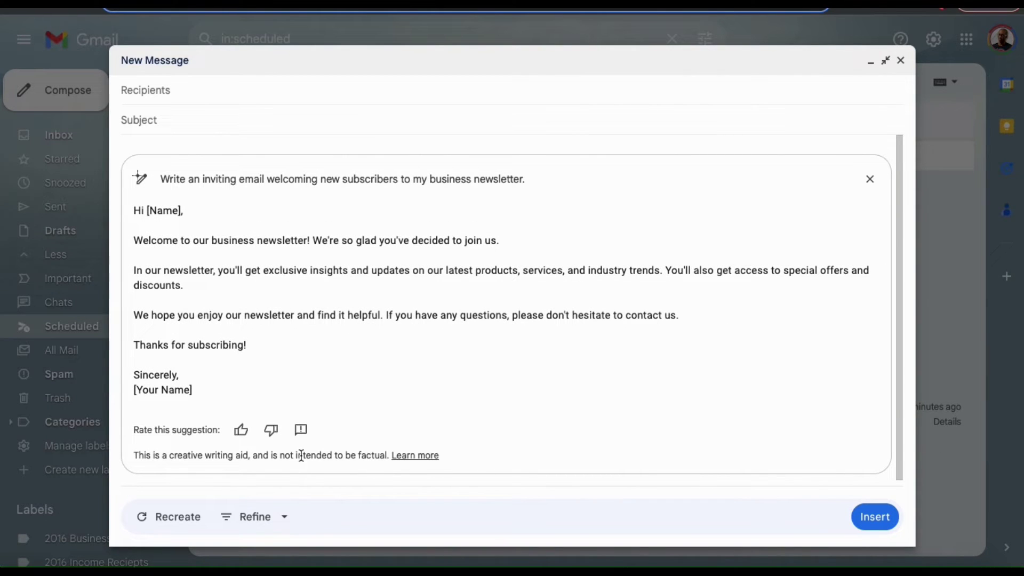
Rate the welcome draft thumbs-up and dismiss the confirmation toast
click(247, 435)
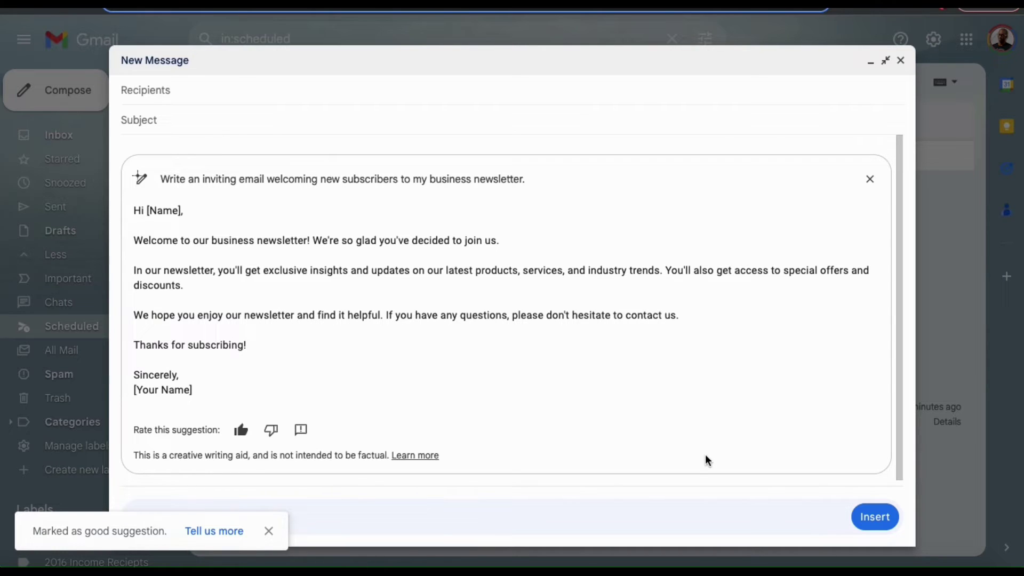
click(268, 530)
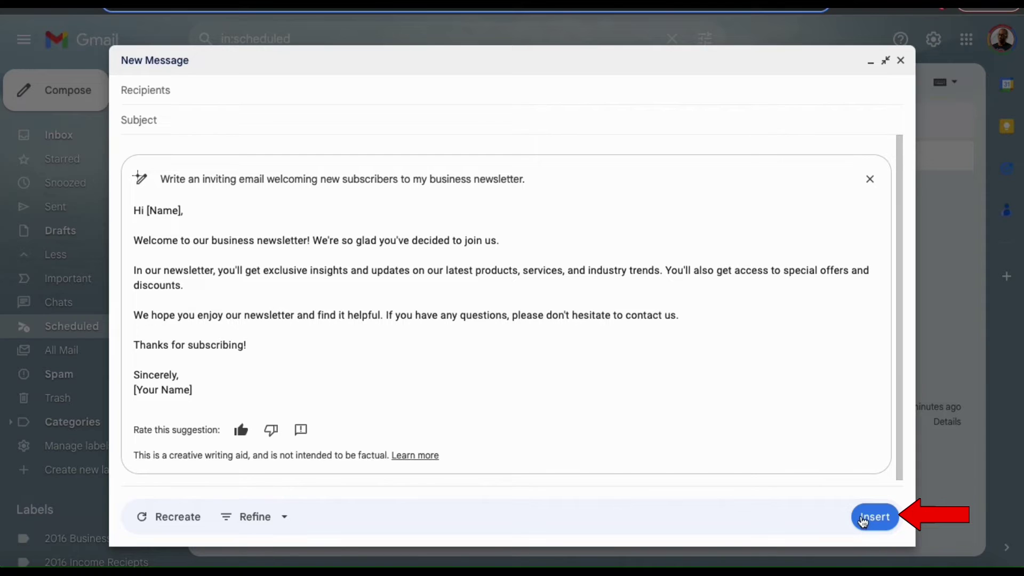
Insert the welcome draft, fill in the [Name] and [Your Name] placeholders, then delete all body text
click(865, 518)
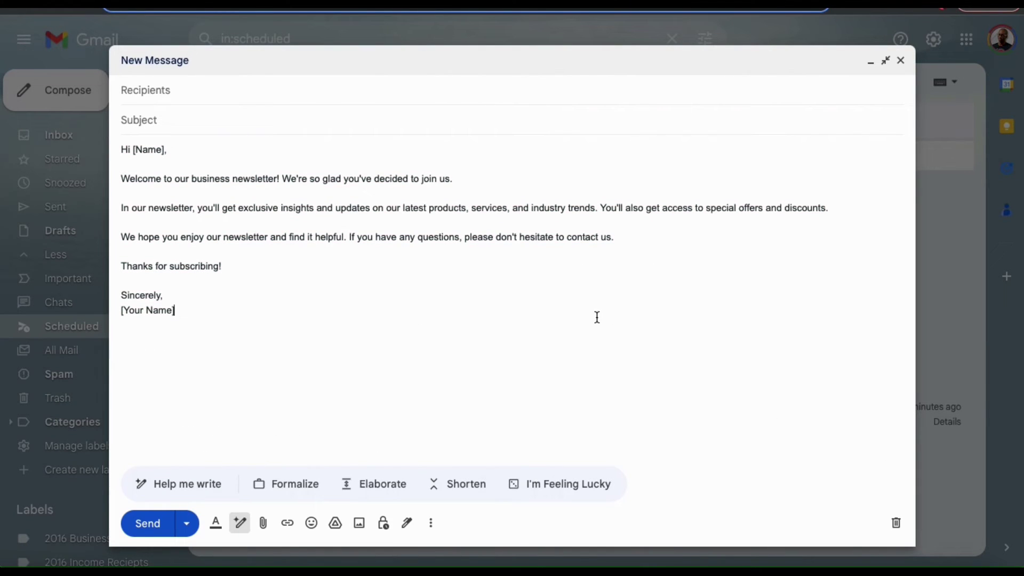
drag(163, 149, 132, 149)
text(John)
text( Doe)
drag(175, 310, 120, 311)
text(Sally Finn)
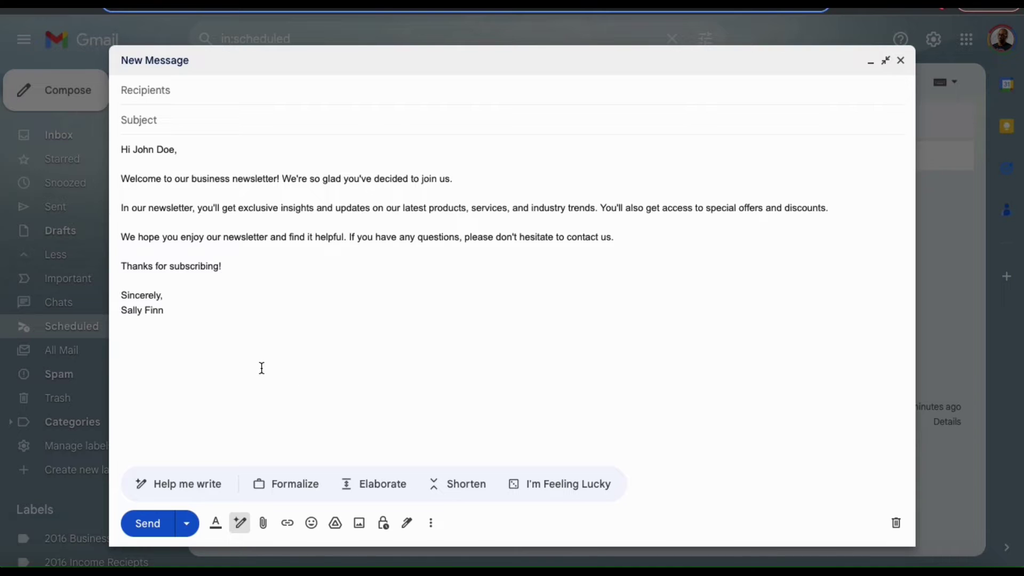
drag(231, 357, 108, 152)
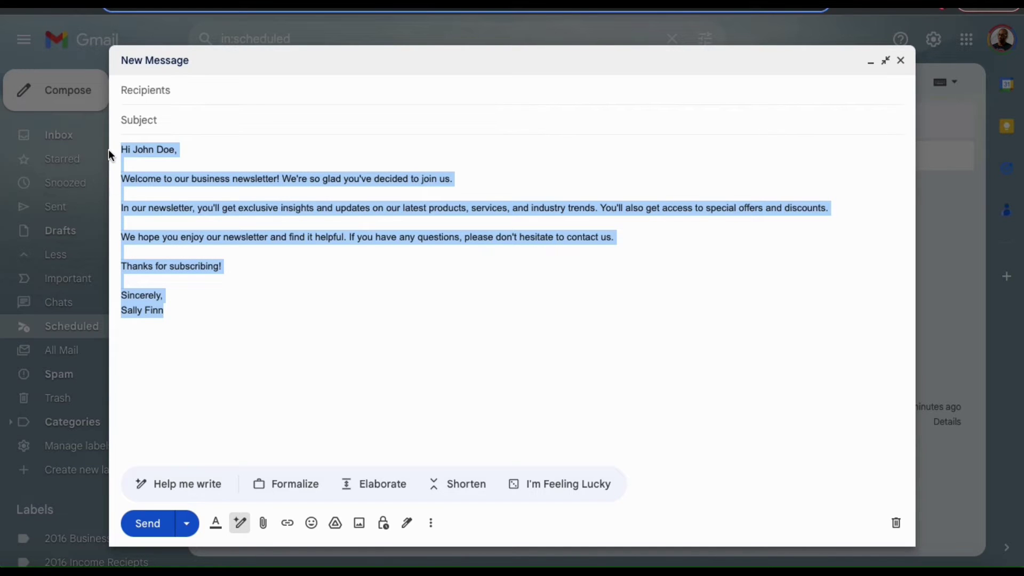
key(BackSpace)
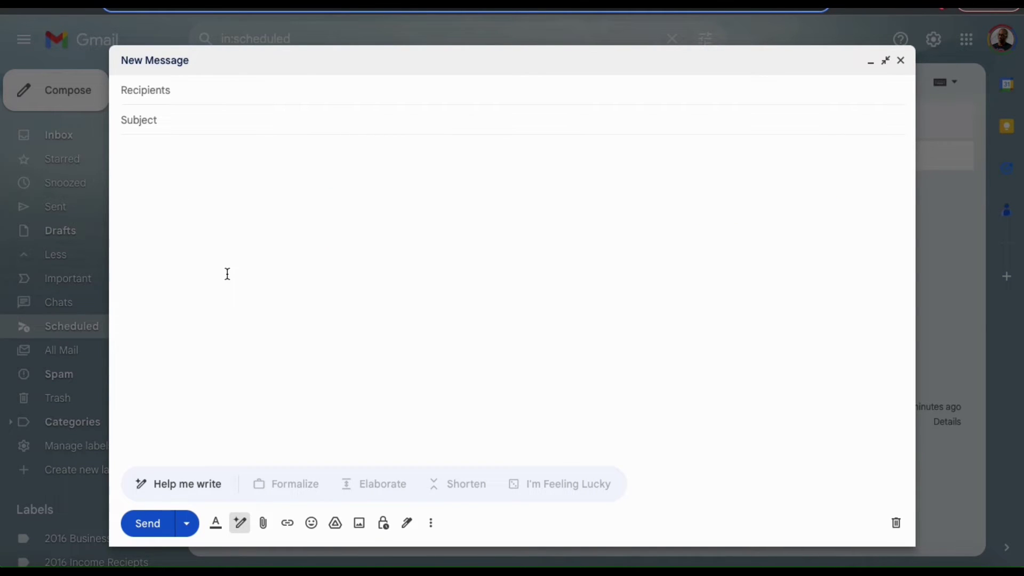
Request a promotional email for a weekend-only 50% off sale on all women's t-shirts, correcting a typo
click(200, 487)
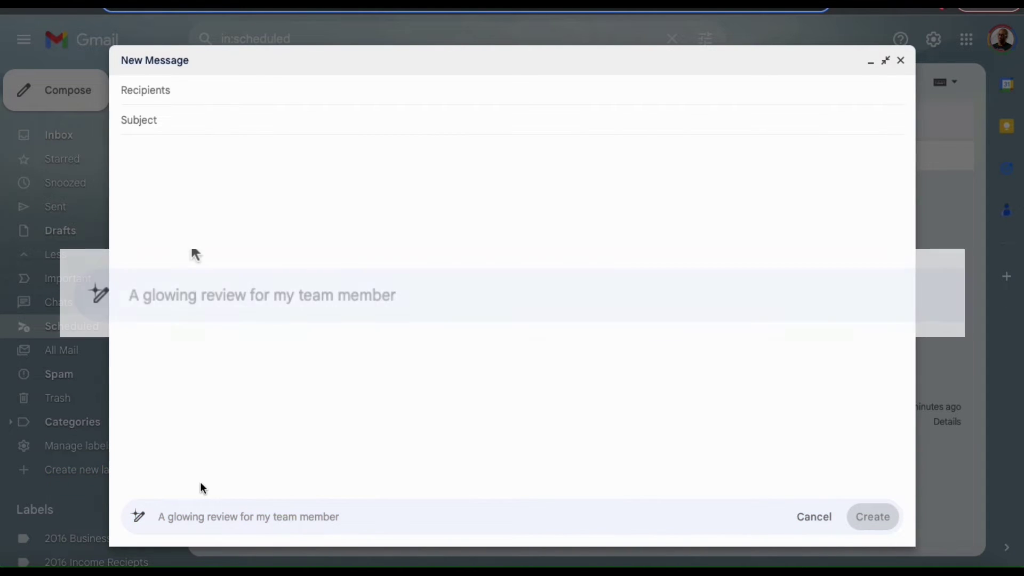
text(Write a pr)
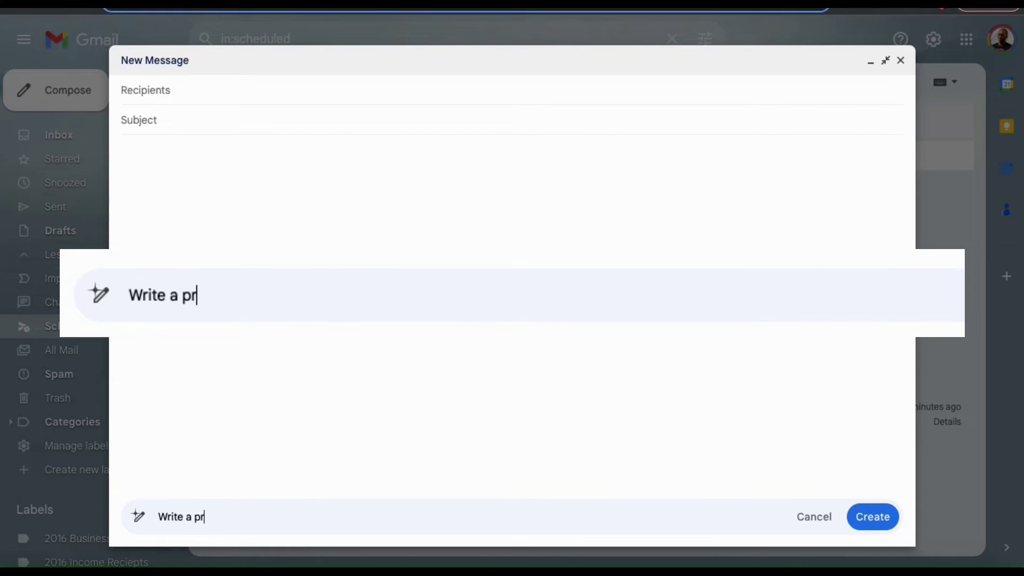
text(omotional email for my 50)
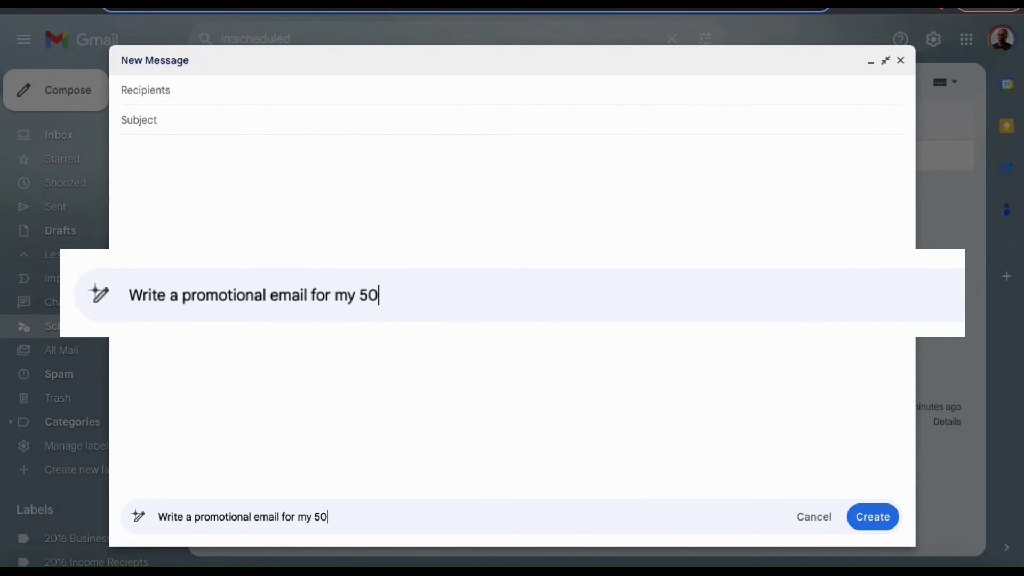
text(% off sale for all)
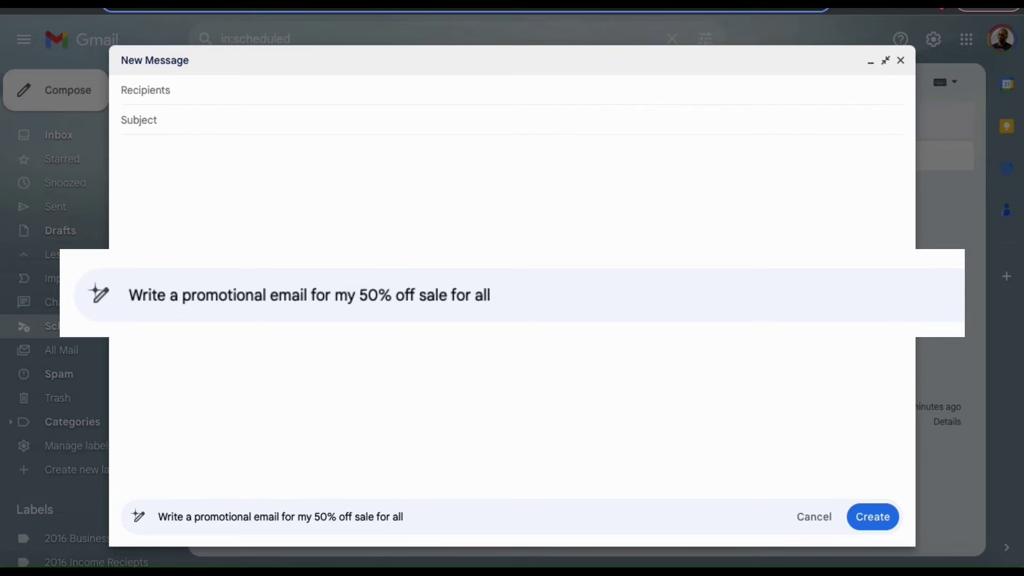
text( women's t-shirts)
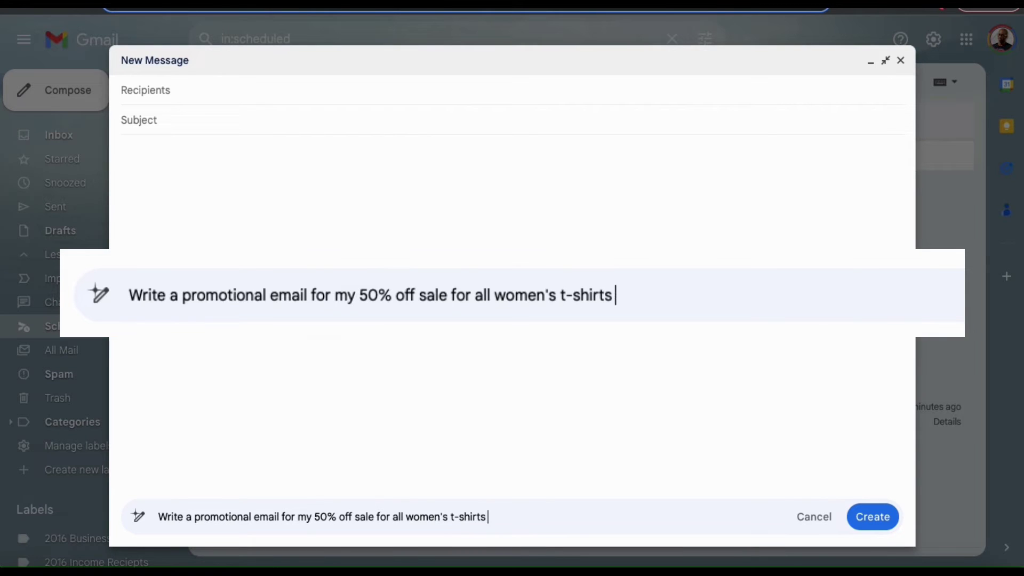
text( in my online store,)
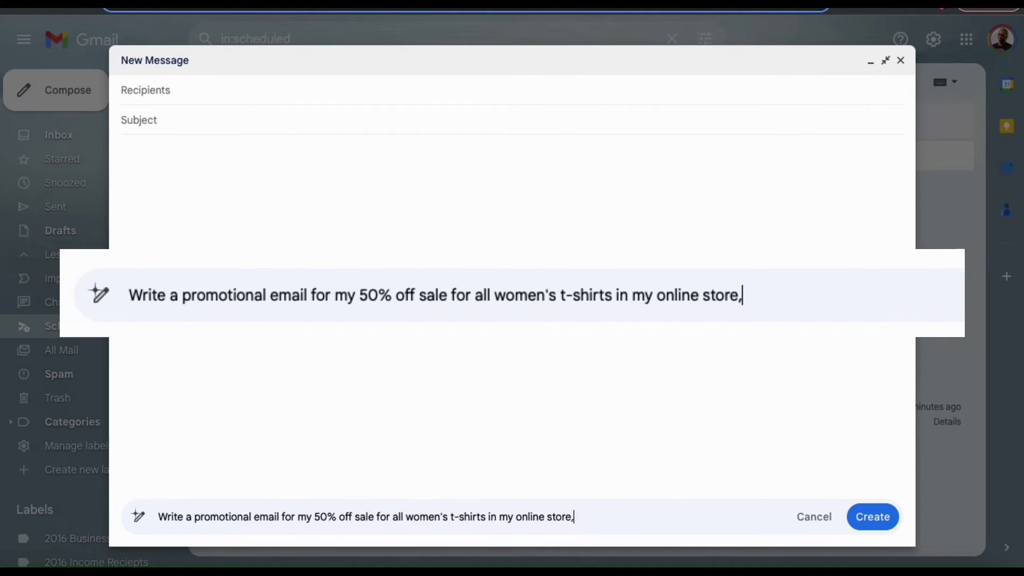
text( running this weeki)
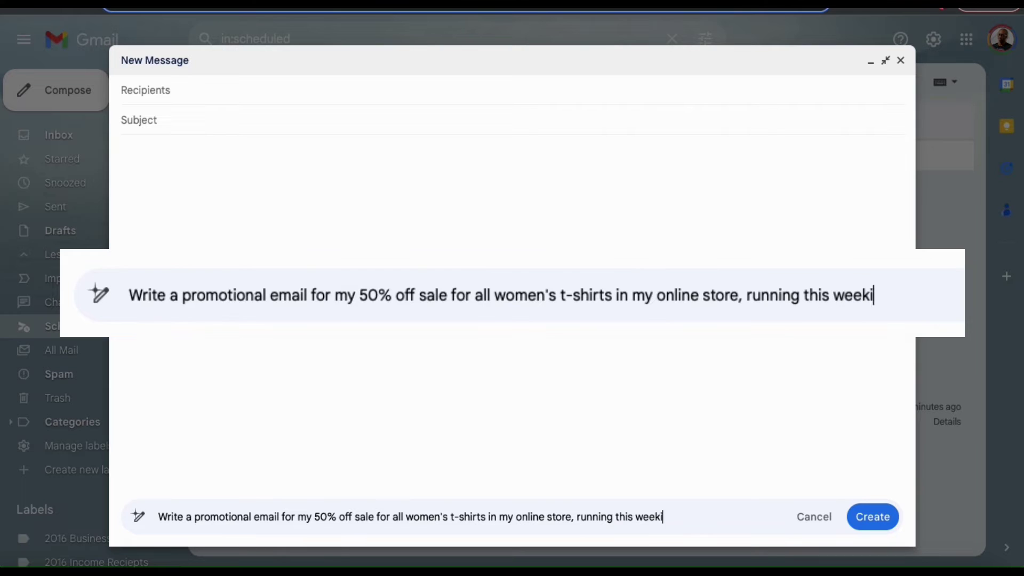
text(end only.)
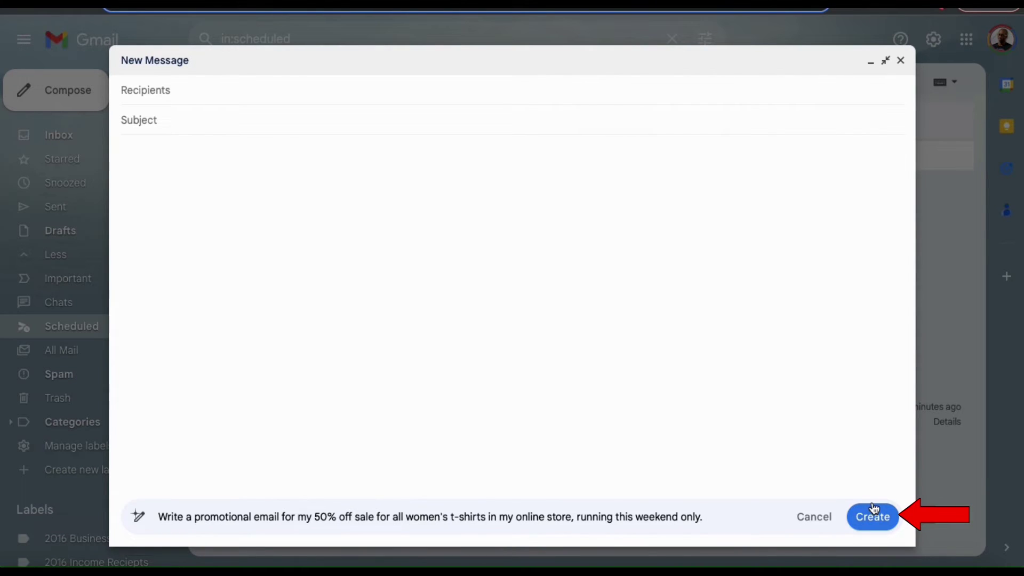
click(874, 520)
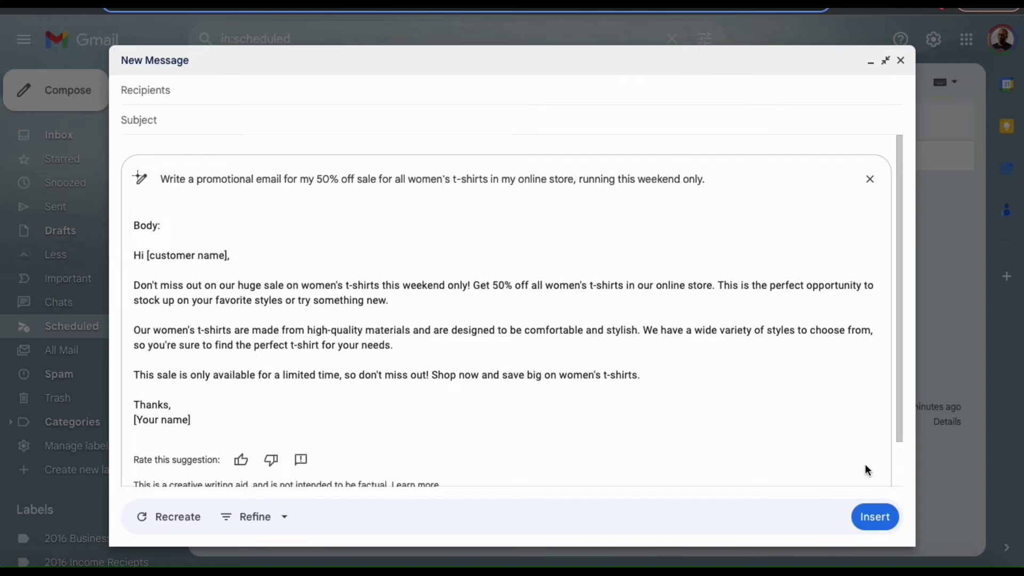
scroll(864, 469, down, 2)
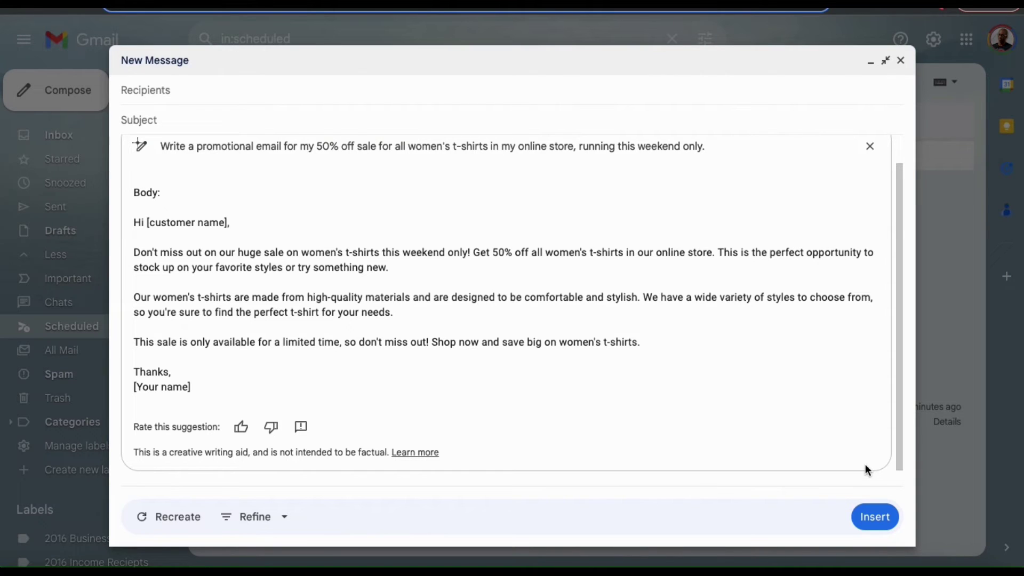
Insert the generated t-shirt sale email into the message body
click(875, 517)
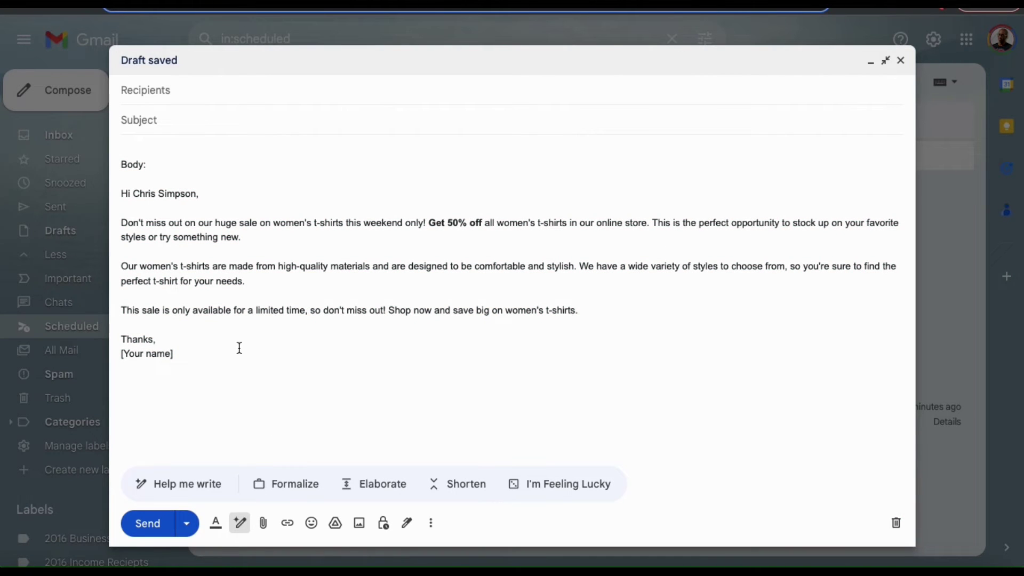
Select the whole promotional email body and delete it
drag(231, 362, 111, 141)
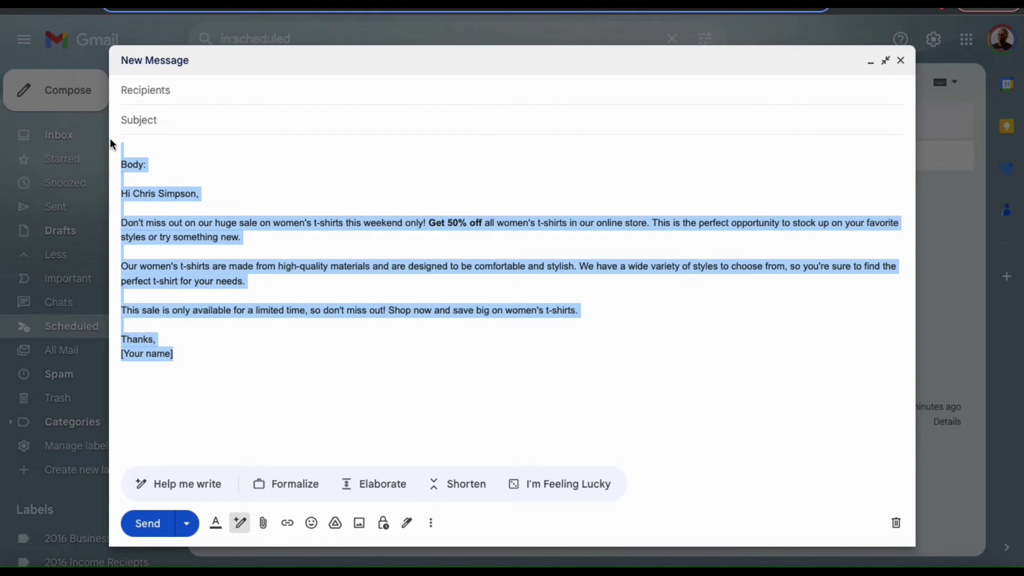
key(BackSpace)
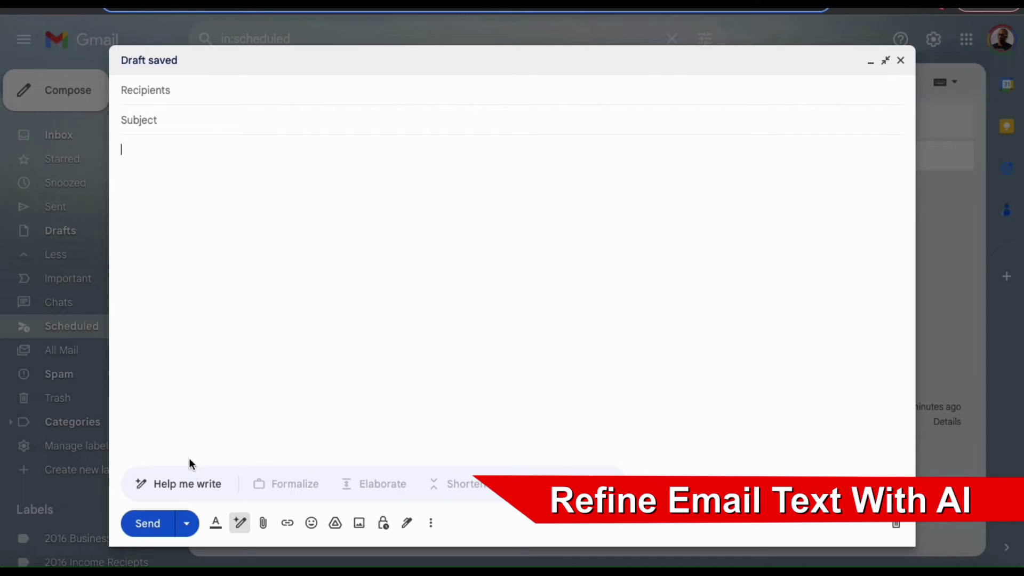
Request an email thanking the video editor for his hard work on last week's project
click(189, 487)
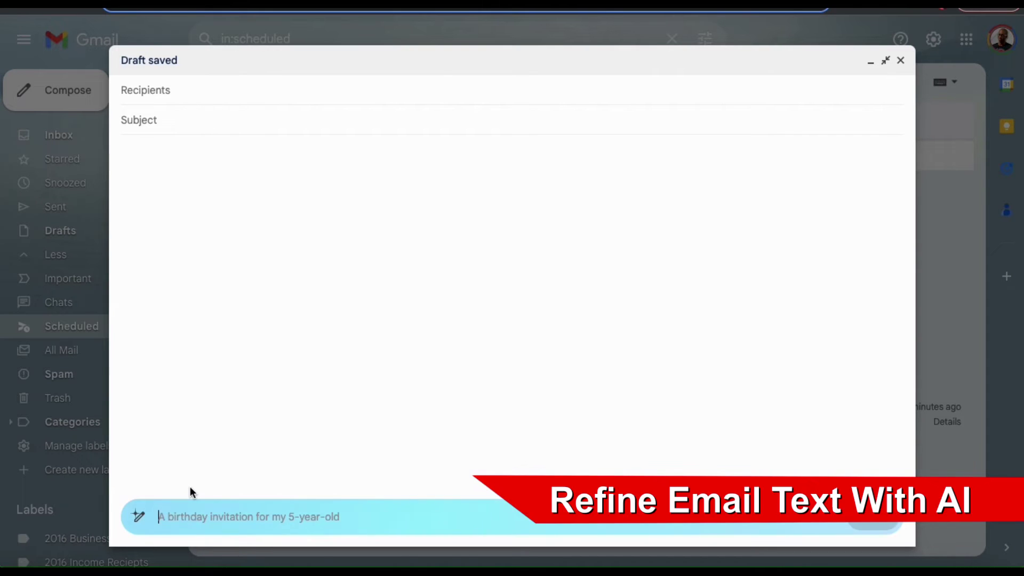
text(Wr)
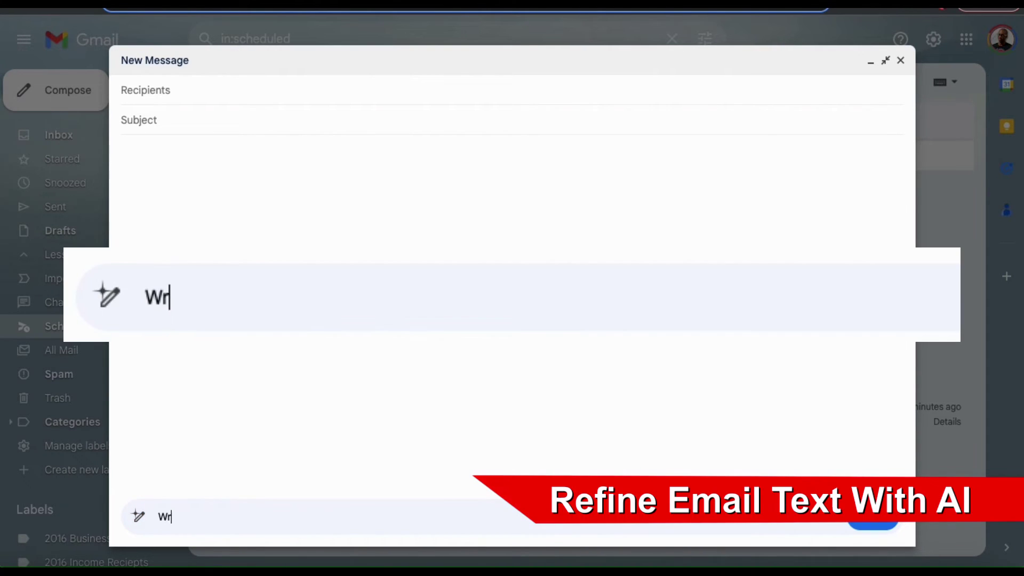
text(ite an email to my video editor t)
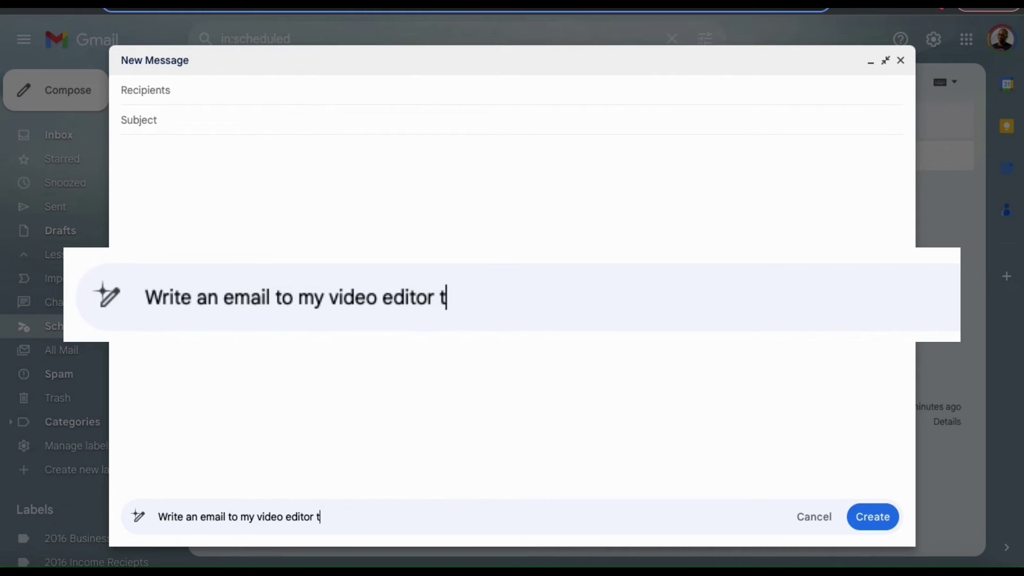
text(hanking him for his hard work)
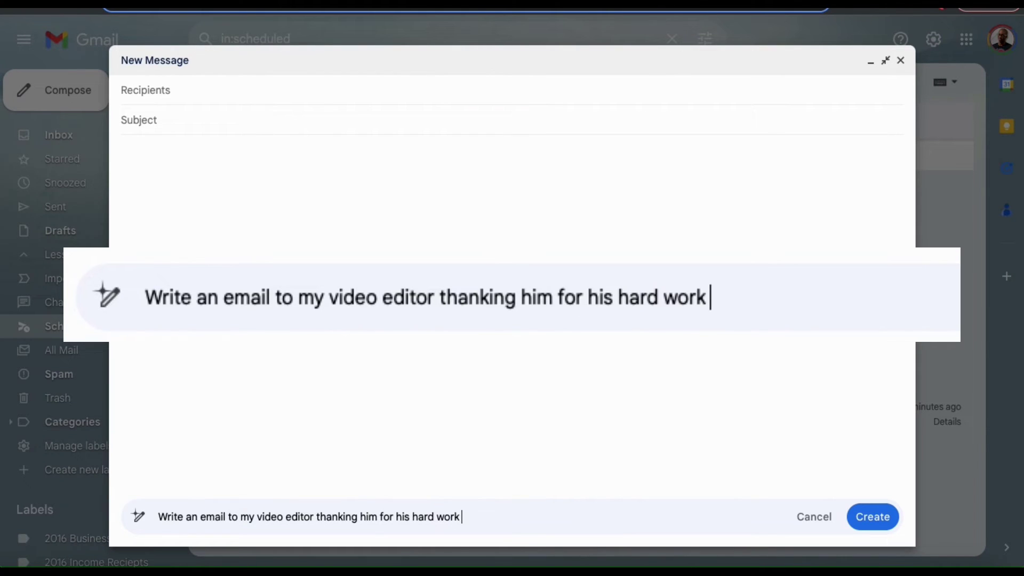
text( on our project last)
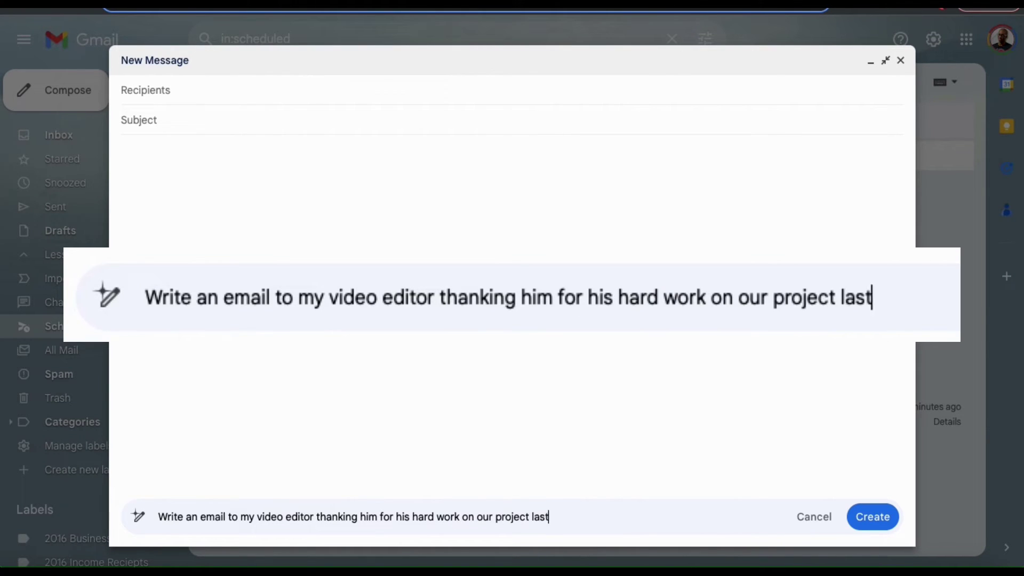
text( week.)
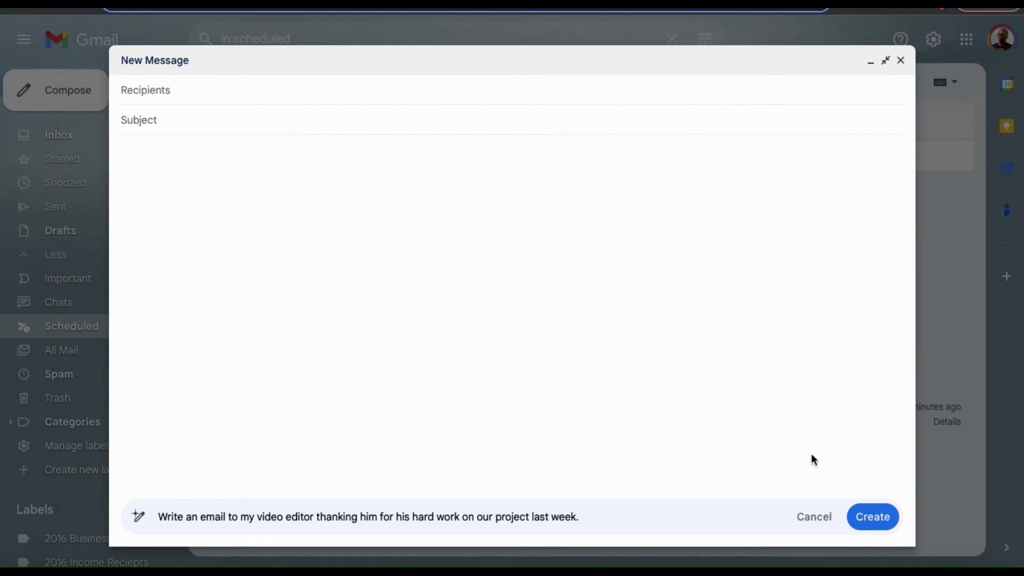
click(879, 524)
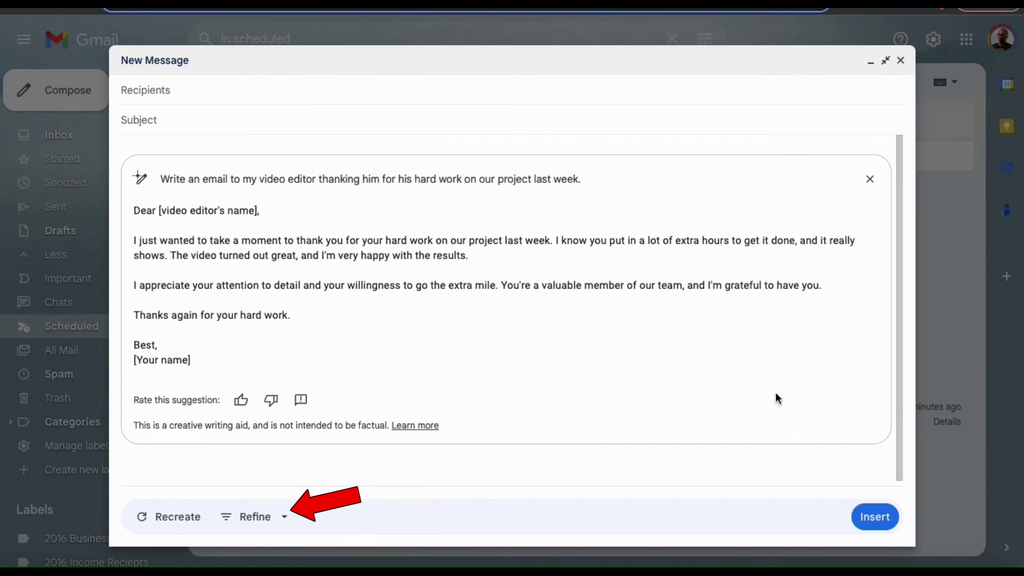
Rewrite the thank-you draft with Formalize, then expand it with Elaborate
click(290, 518)
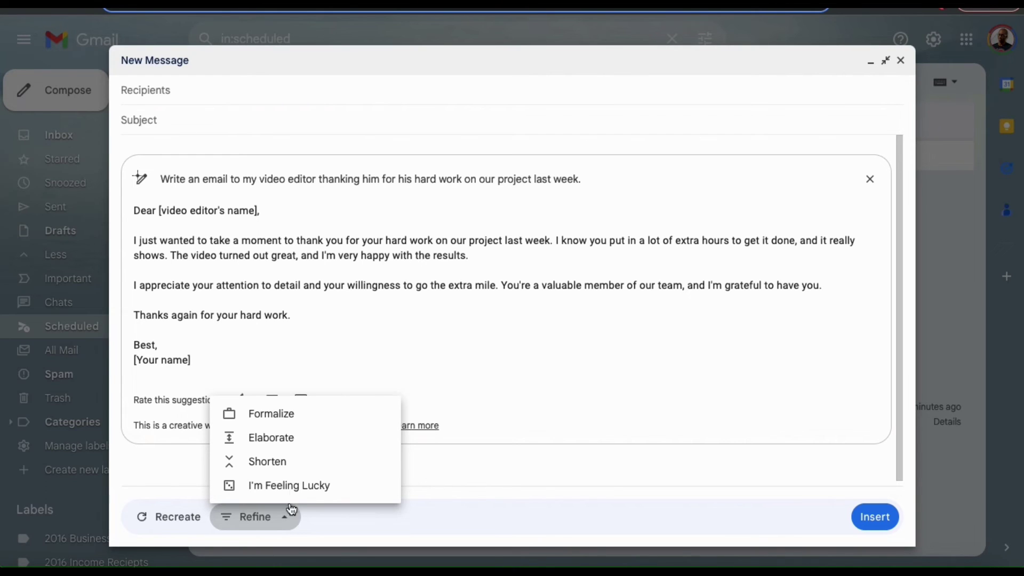
click(308, 416)
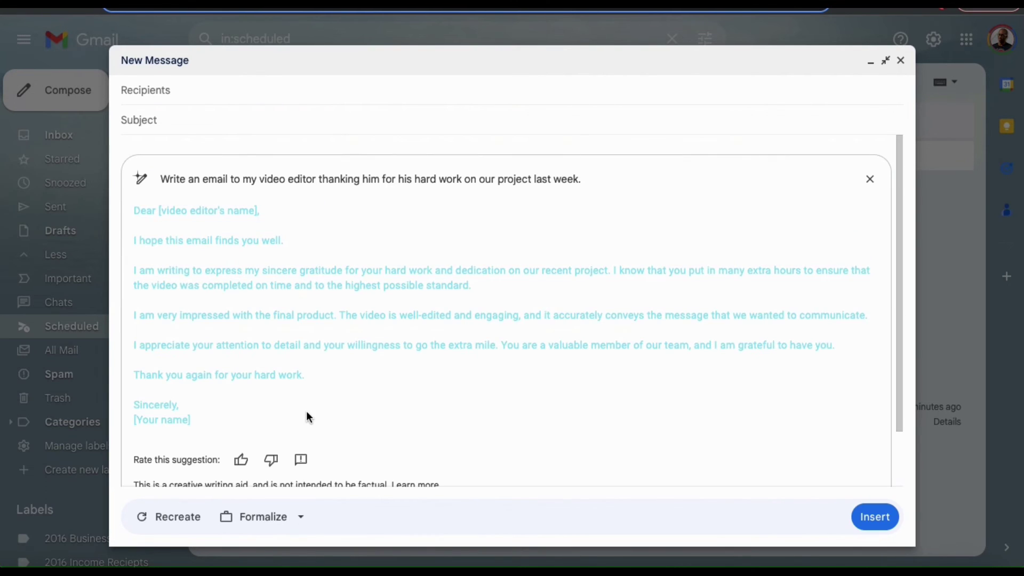
click(286, 518)
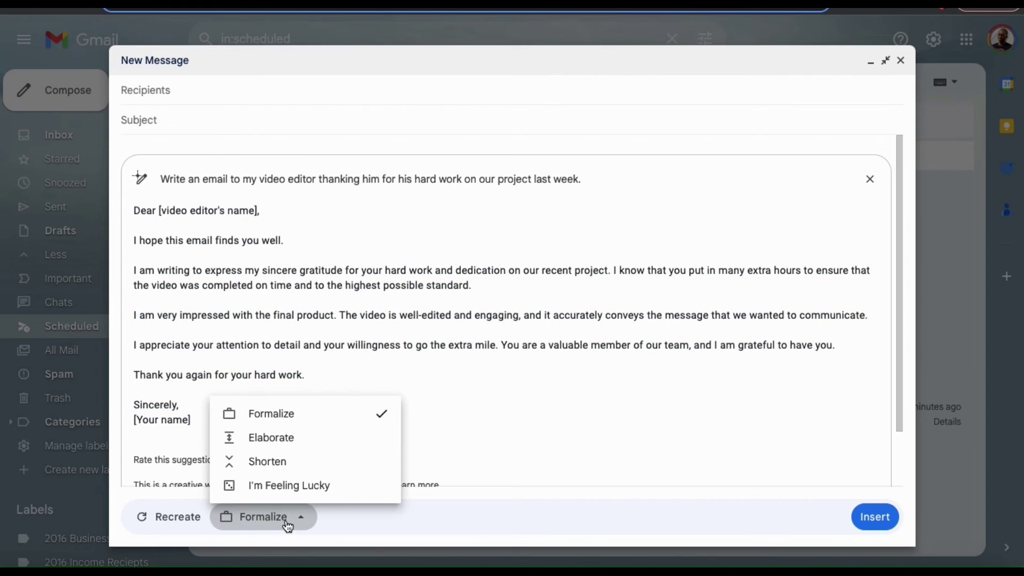
click(294, 441)
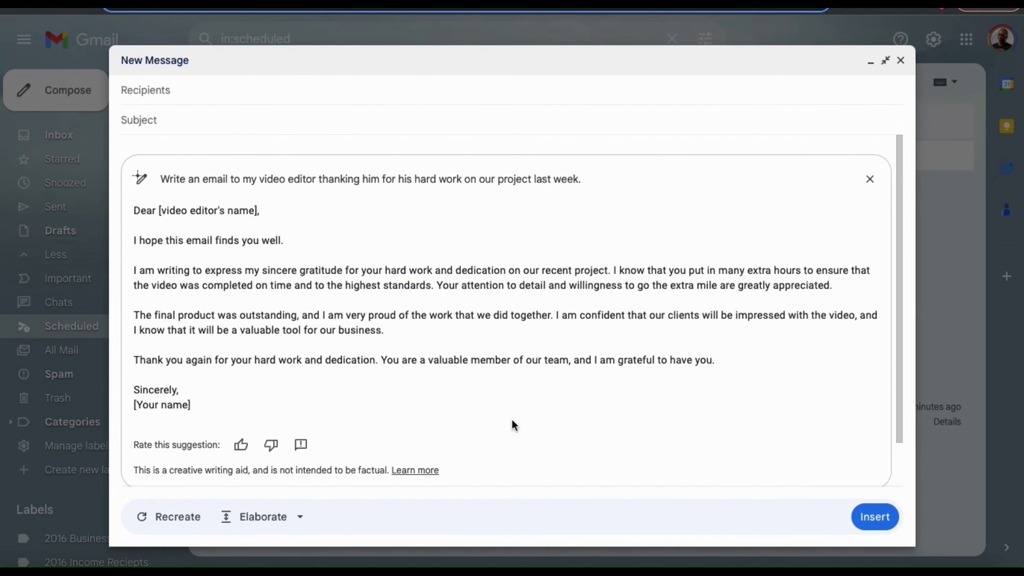
Try an I'm Feeling Lucky rewrite, recreate the draft, and insert it into the body
click(302, 518)
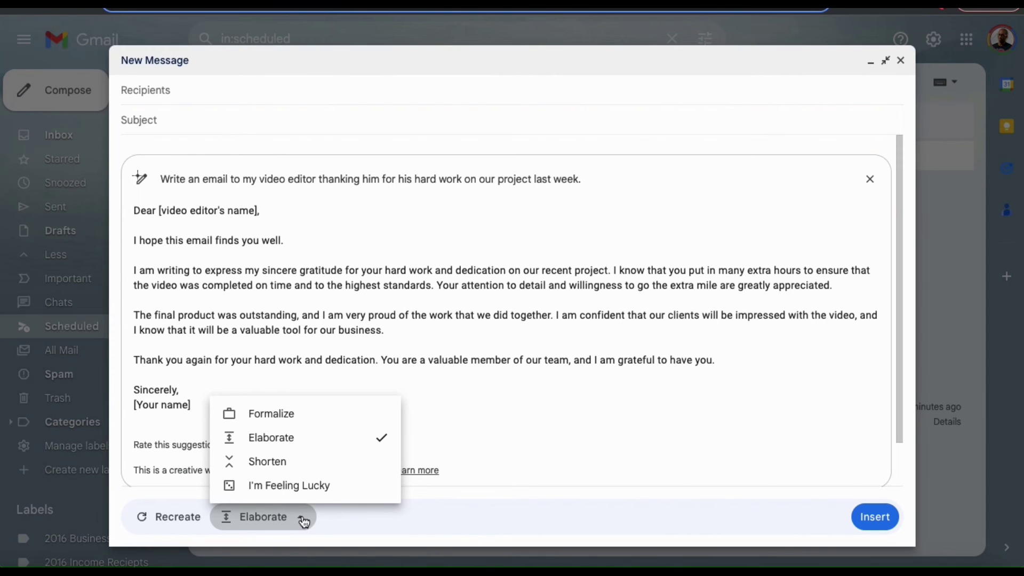
click(311, 489)
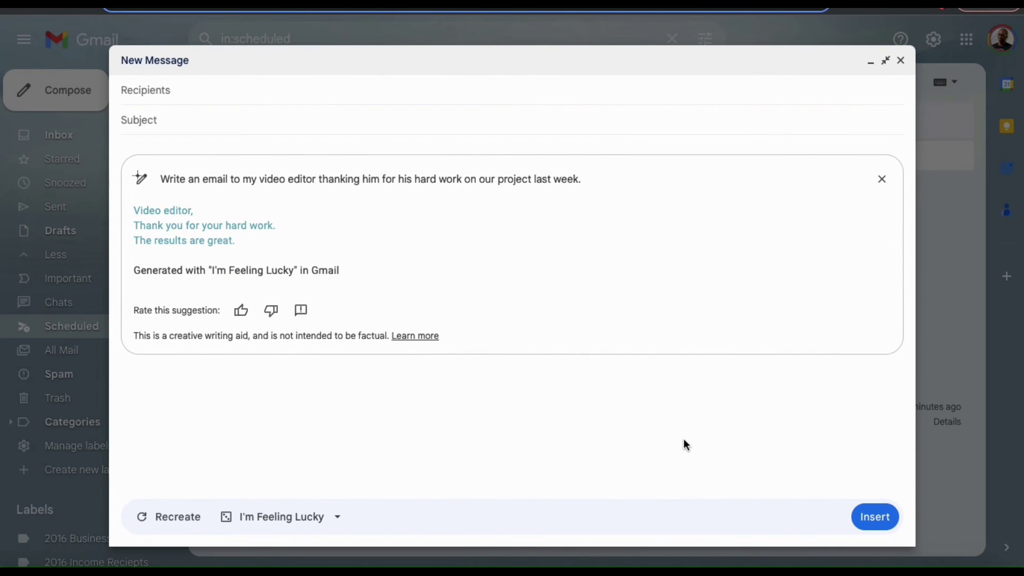
click(161, 520)
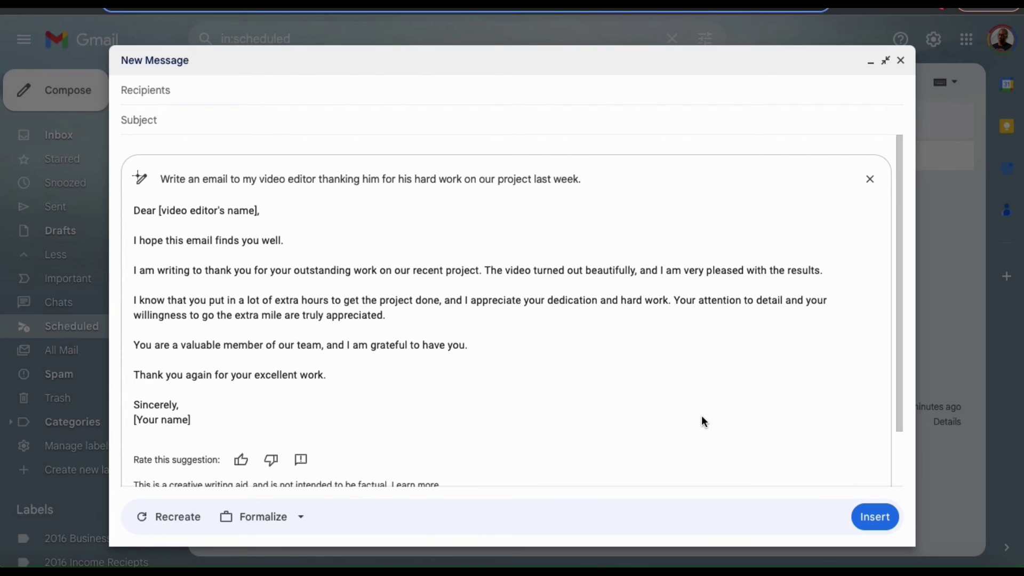
click(869, 516)
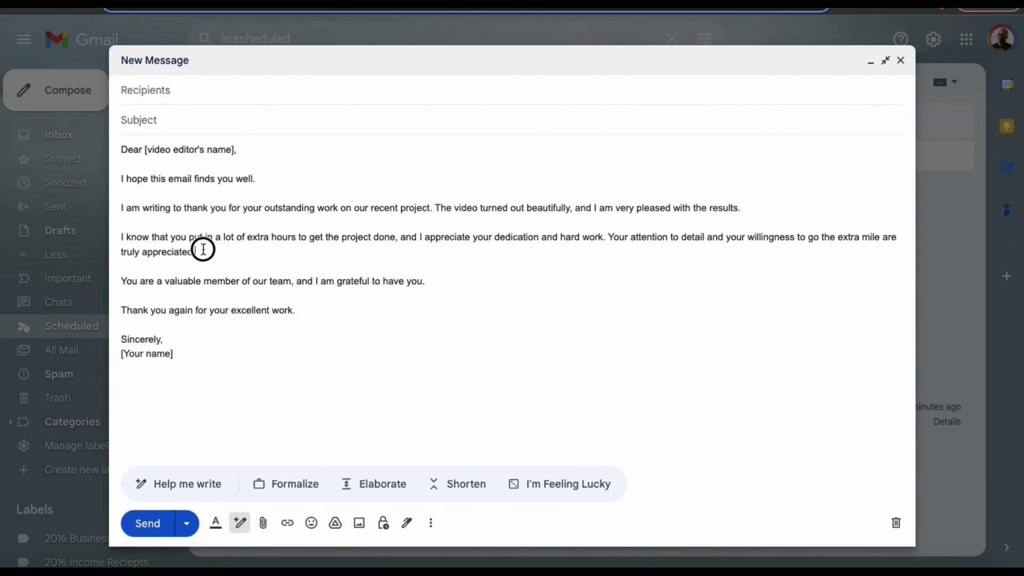
Select the 'extra hours' paragraph and request an Elaborate rewrite of the email
drag(198, 252, 120, 237)
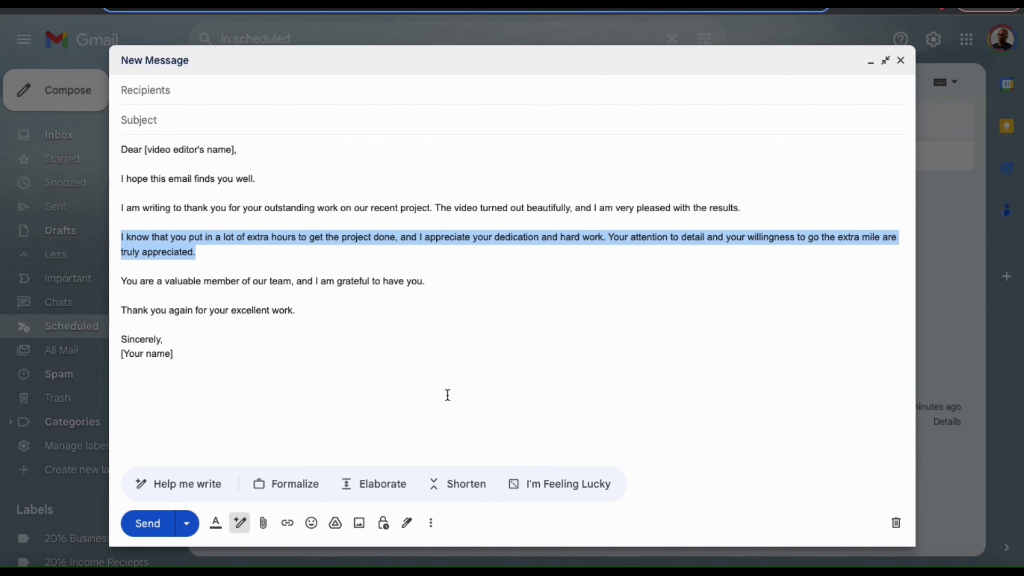
click(383, 485)
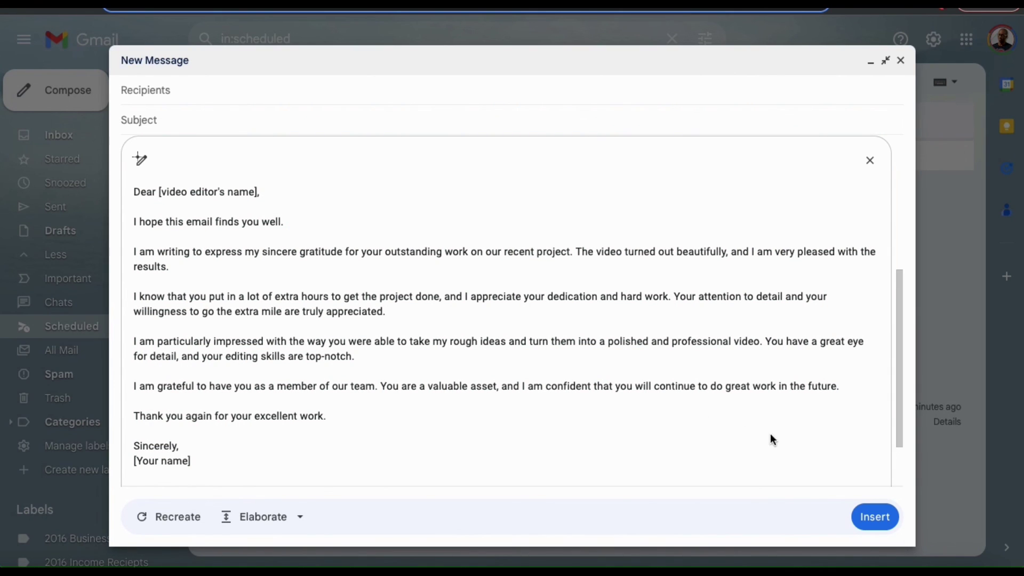
Insert the elaborated email praising the editor's skills into the message body
click(879, 518)
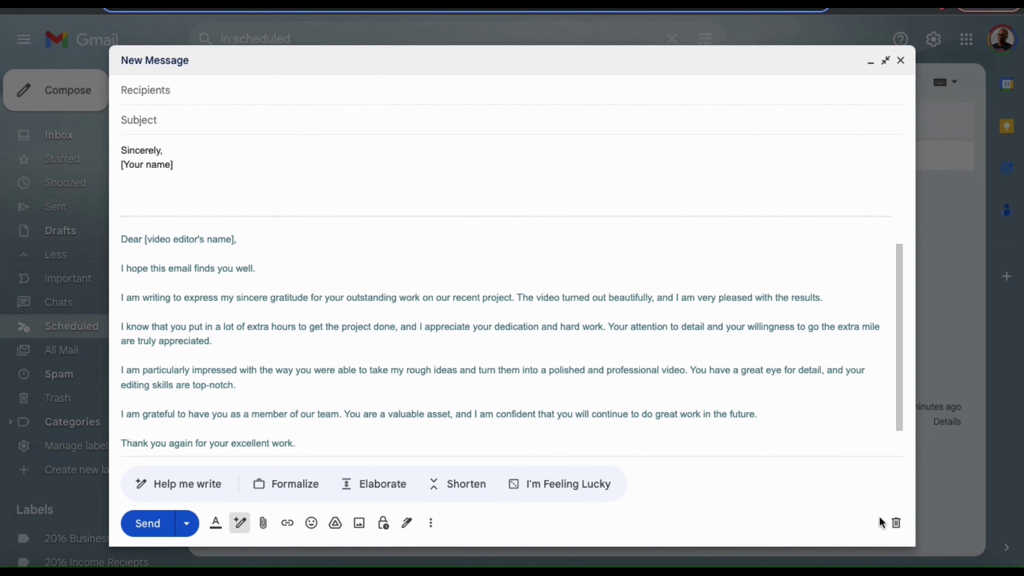